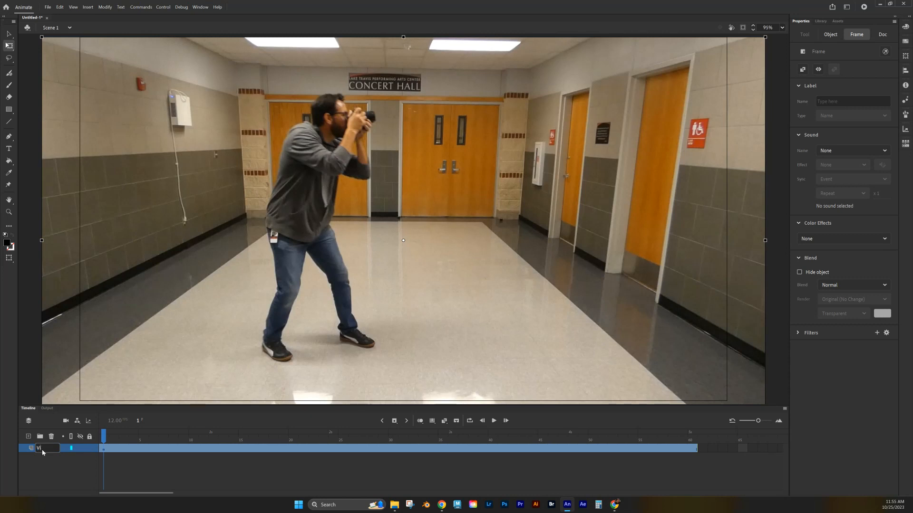
Finish naming the layer Video and select the embedded hallway video on the stage.
{"action": "left_click", "coordinate": [83, 469]}
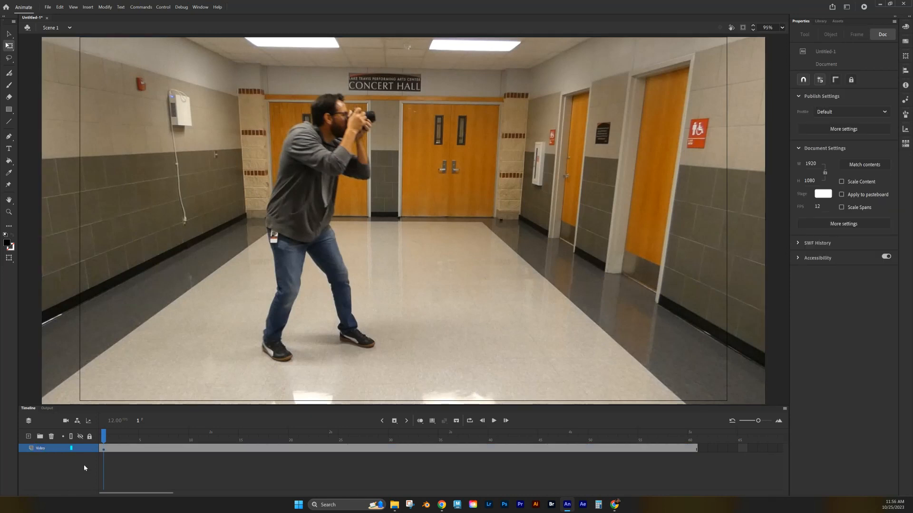
{"action": "mouse_move", "coordinate": [91, 453]}
{"action": "left_click", "coordinate": [9, 34]}
{"action": "left_click", "coordinate": [54, 93]}
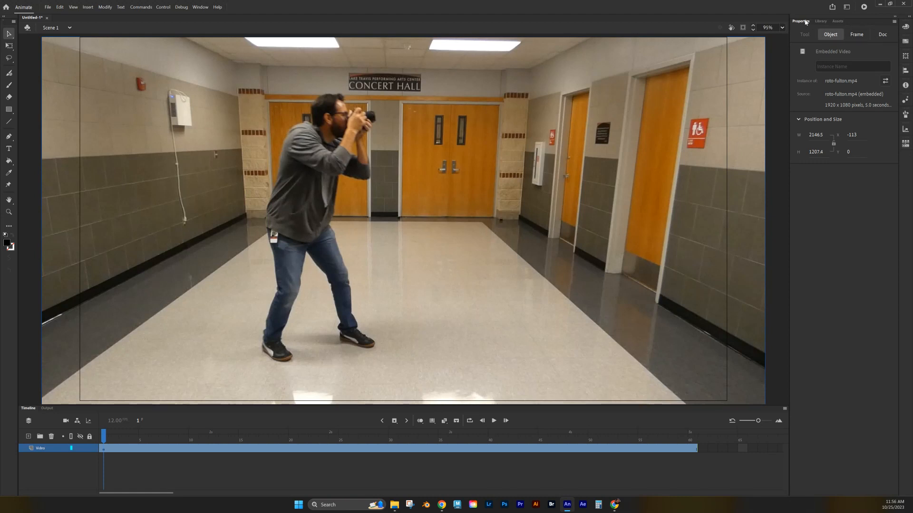
Give the selected embedded video an instance name.
{"action": "left_click", "coordinate": [851, 69]}
{"action": "type", "text": "Vide"}
{"action": "left_click", "coordinate": [675, 38]}
Make the Video layer semi-transparent with the Opacity visibility setting in its layer properties, and lock the layer.
{"action": "left_click", "coordinate": [42, 449]}
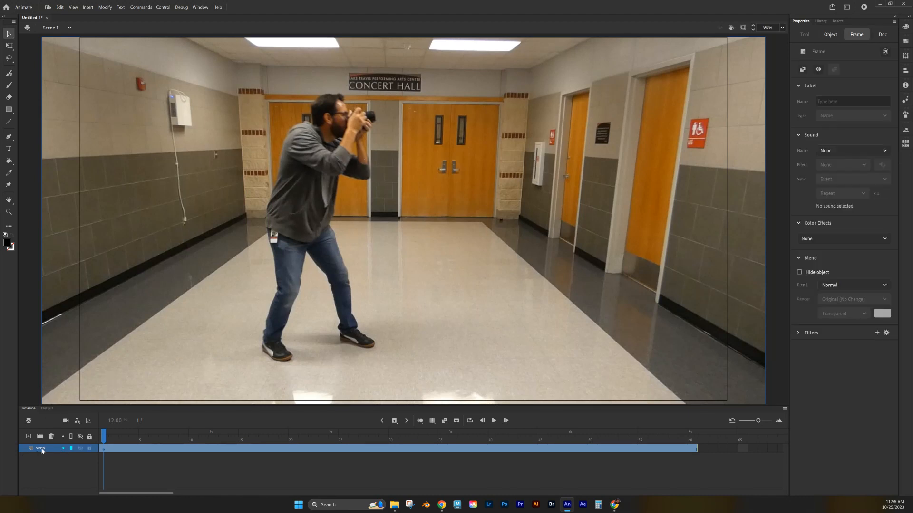
{"action": "right_click", "coordinate": [42, 451]}
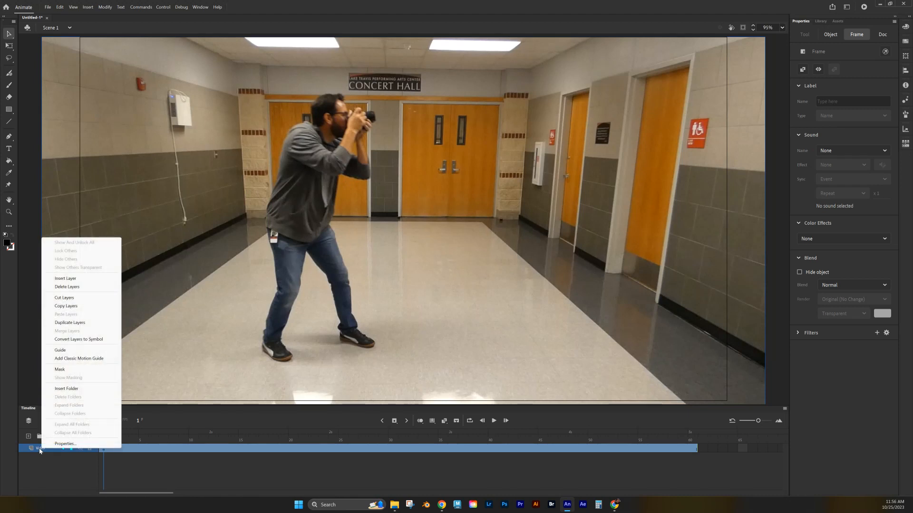
{"action": "left_click", "coordinate": [63, 445]}
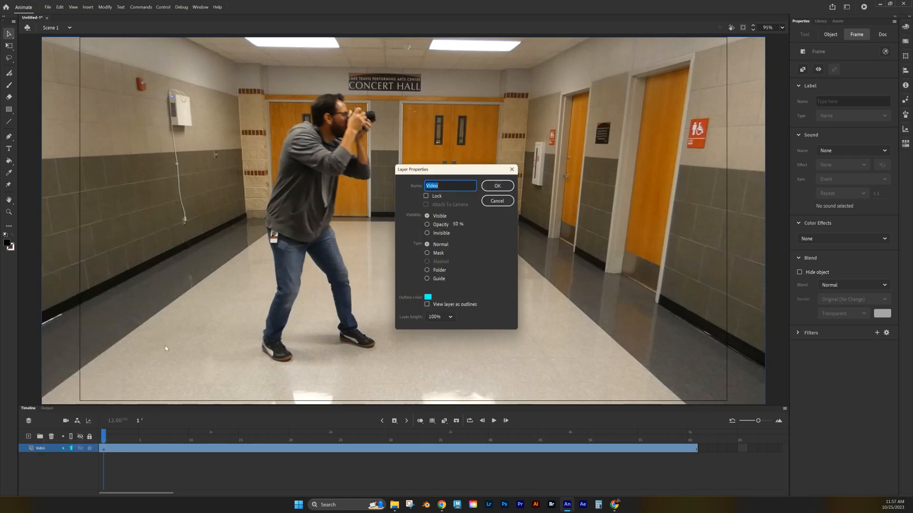
{"action": "left_click", "coordinate": [427, 225]}
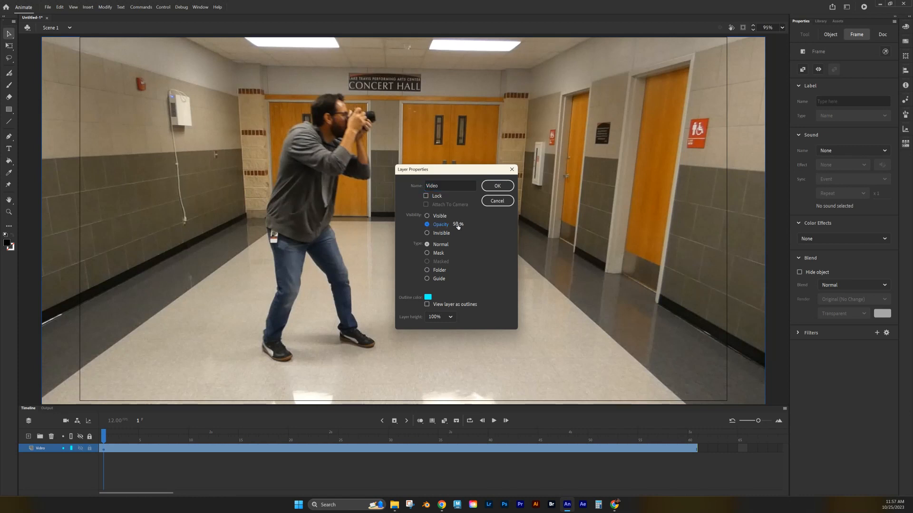
{"action": "left_click_drag", "start_coordinate": [457, 227], "coordinate": [466, 227]}
{"action": "left_click", "coordinate": [456, 225]}
{"action": "double_click", "coordinate": [458, 224]}
{"action": "key", "text": "Return"}
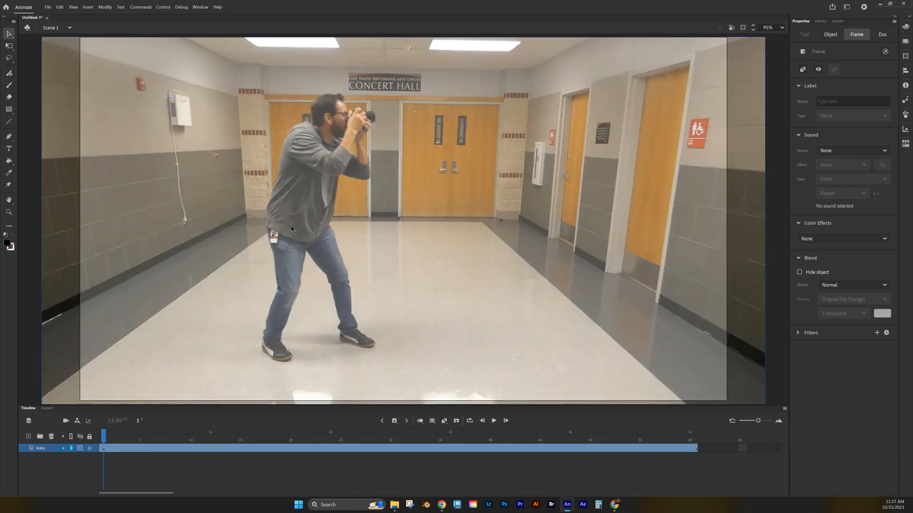
{"action": "left_click", "coordinate": [90, 449]}
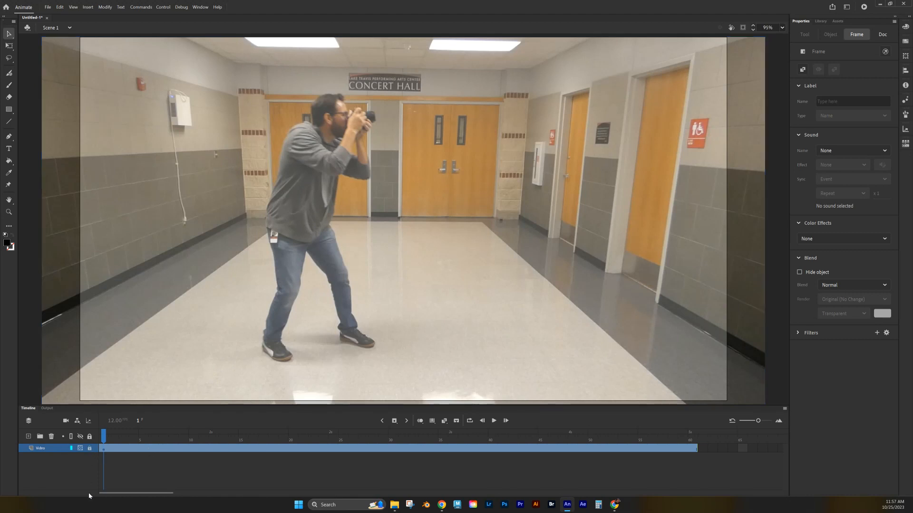
Add a new layer above the Video layer and name it LineArt.
{"action": "left_click", "coordinate": [28, 436]}
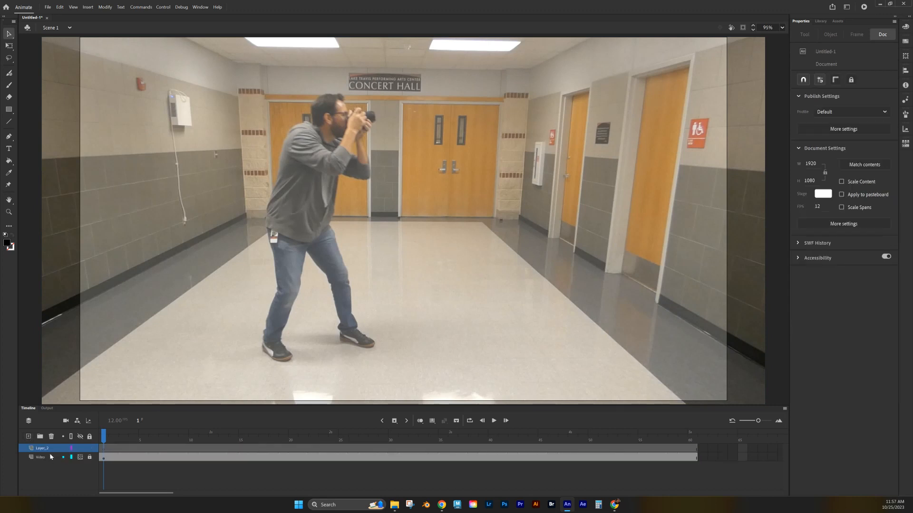
{"action": "double_click", "coordinate": [43, 449]}
{"action": "type", "text": "Line"}
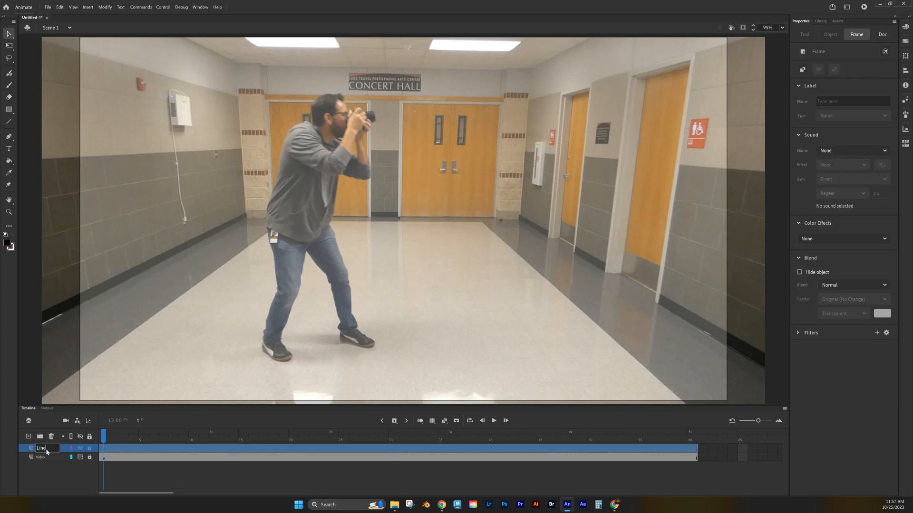
{"action": "type", "text": "Art"}
{"action": "key", "text": "Return"}
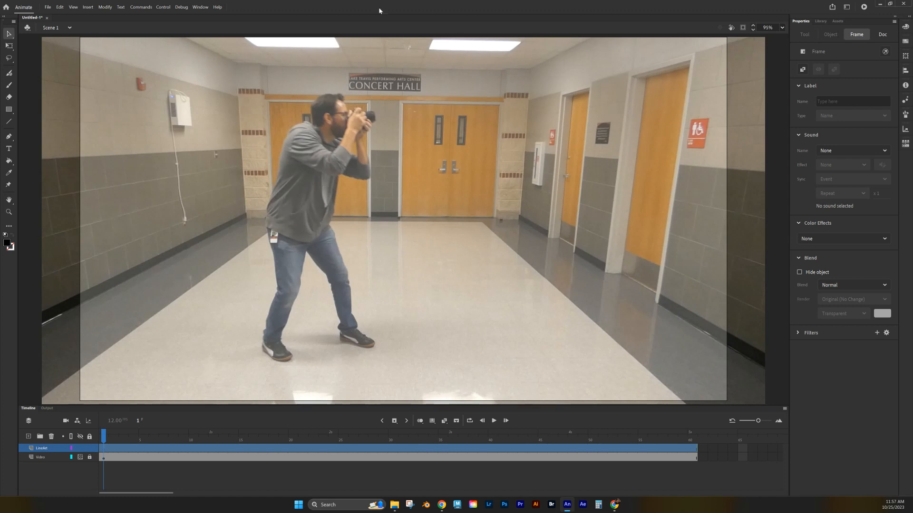
Activate the Classic Brush and zoom in on the man's head, camera and shoulders for tracing.
{"action": "left_click", "coordinate": [9, 86]}
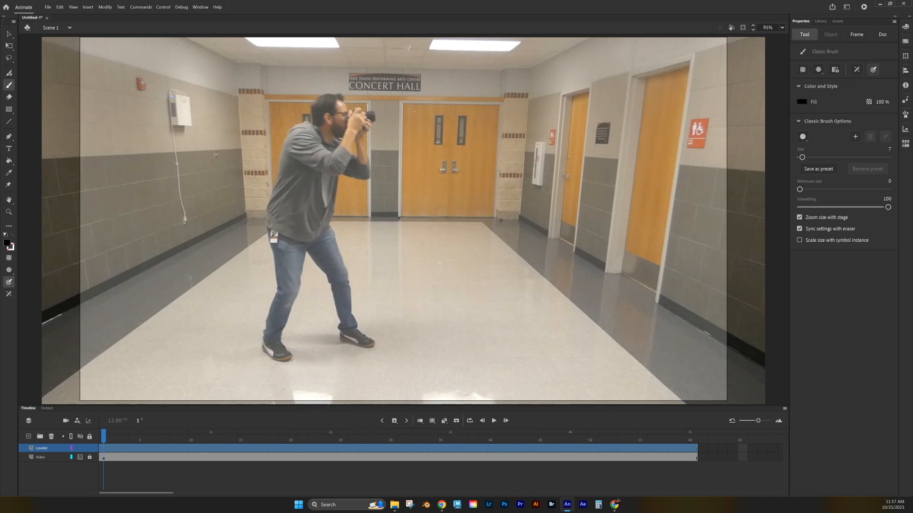
{"action": "key", "text": "ctrl+equal"}
{"action": "key", "text": "ctrl+equal"}
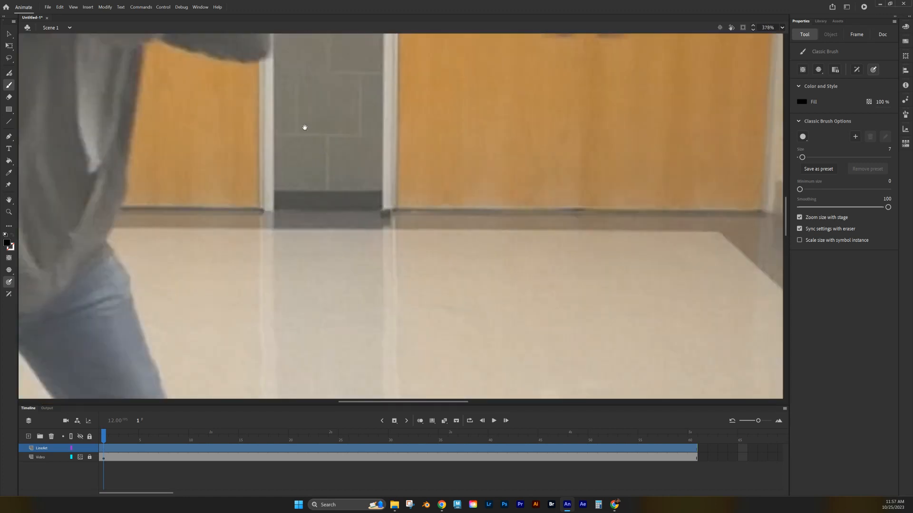
{"action": "left_click_drag", "start_coordinate": [205, 54], "coordinate": [327, 300]}
{"action": "mouse_move", "coordinate": [251, 106]}
{"action": "left_mouse_down"}
{"action": "mouse_move", "coordinate": [289, 174]}
{"action": "mouse_move", "coordinate": [338, 193]}
{"action": "mouse_move", "coordinate": [330, 172]}
{"action": "left_mouse_up"}
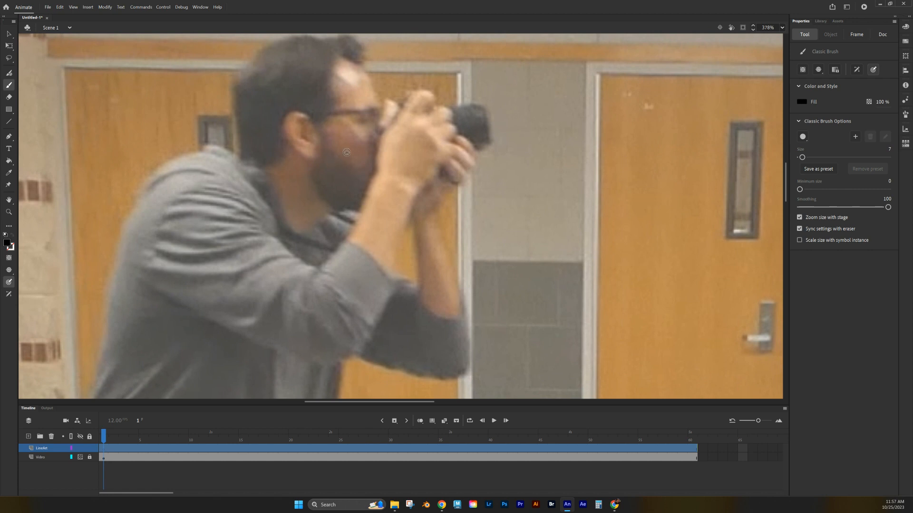
{"action": "scroll", "coordinate": [334, 87], "scroll_direction": "up", "scroll_amount": 3}
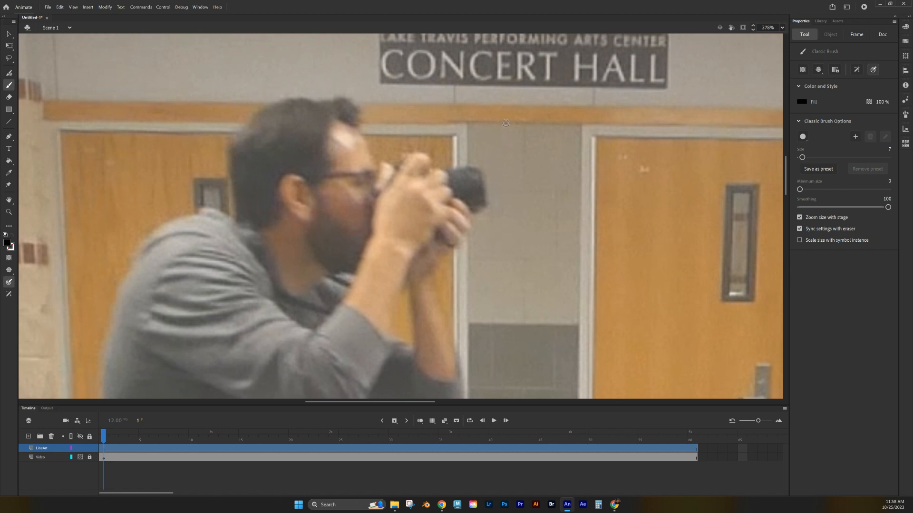
Try freehand brush strokes beside the man with smoothing at 100, and undo them.
{"action": "left_click_drag", "start_coordinate": [422, 147], "coordinate": [572, 116]}
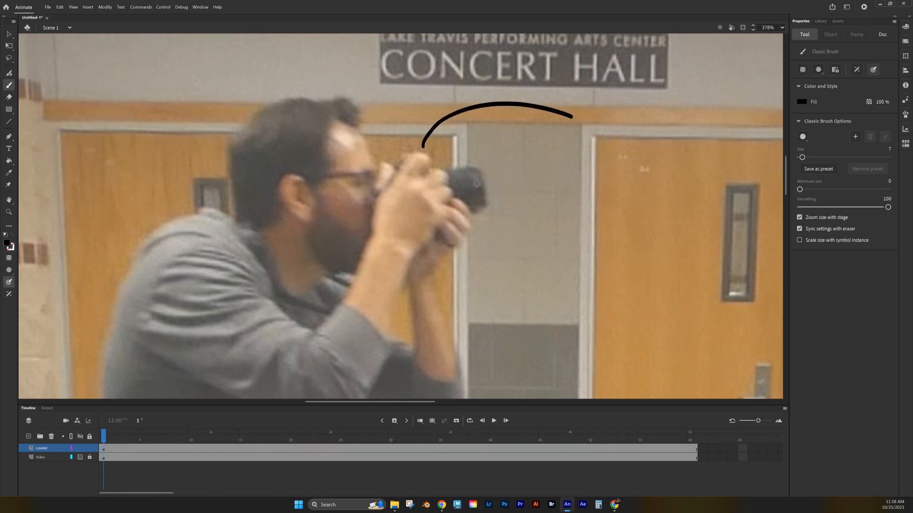
{"action": "key", "text": "ctrl+z"}
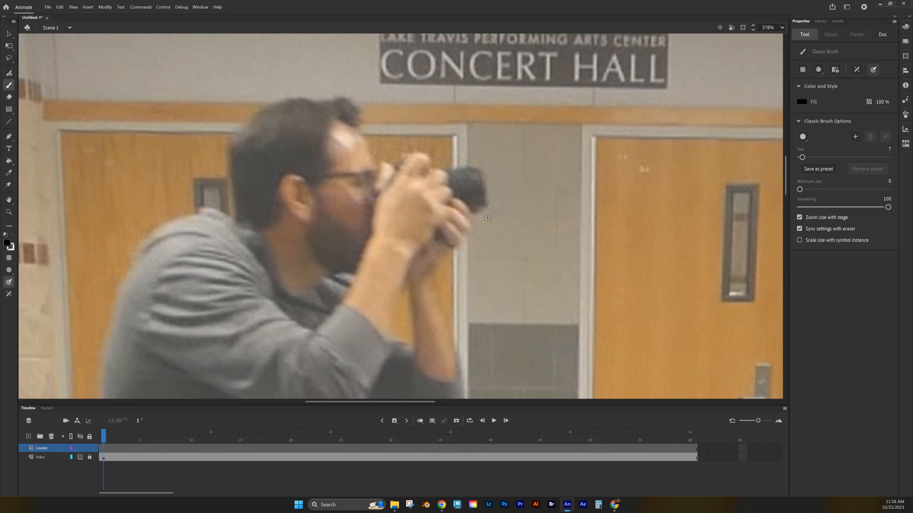
{"action": "mouse_move", "coordinate": [887, 207]}
{"action": "left_mouse_down"}
{"action": "mouse_move", "coordinate": [843, 208]}
{"action": "mouse_move", "coordinate": [888, 207]}
{"action": "left_mouse_up"}
{"action": "mouse_move", "coordinate": [535, 234]}
{"action": "left_mouse_down"}
{"action": "mouse_move", "coordinate": [681, 171]}
{"action": "mouse_move", "coordinate": [573, 266]}
{"action": "left_mouse_up"}
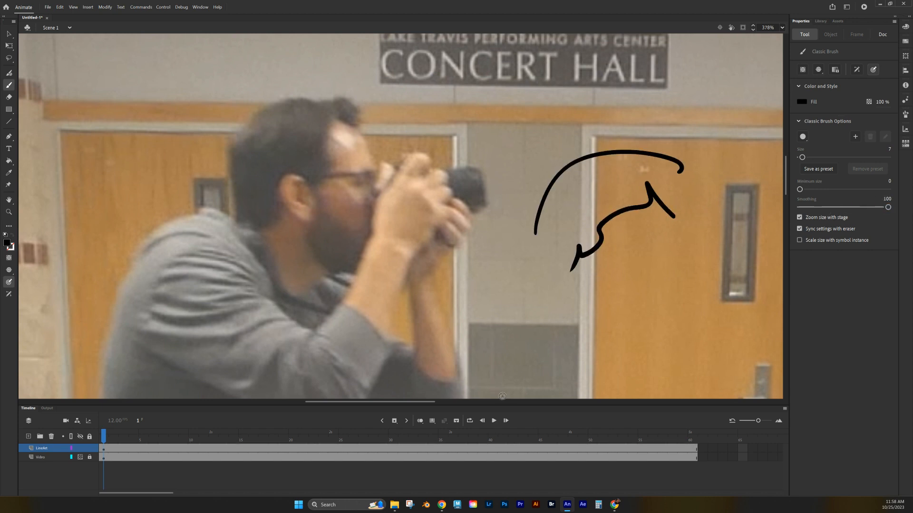
{"action": "key", "text": "ctrl+z"}
{"action": "key", "text": "ctrl+z"}
Try a wavy brush stroke with smoothing at 0, undo it, and set smoothing back to 100.
{"action": "left_click_drag", "start_coordinate": [888, 208], "coordinate": [800, 208]}
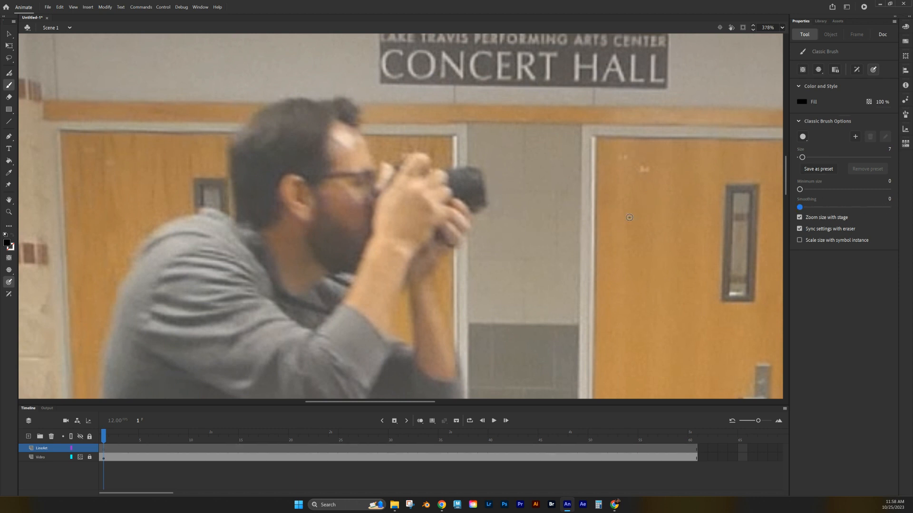
{"action": "mouse_move", "coordinate": [596, 250]}
{"action": "left_mouse_down"}
{"action": "mouse_move", "coordinate": [611, 221]}
{"action": "mouse_move", "coordinate": [689, 186]}
{"action": "left_mouse_up"}
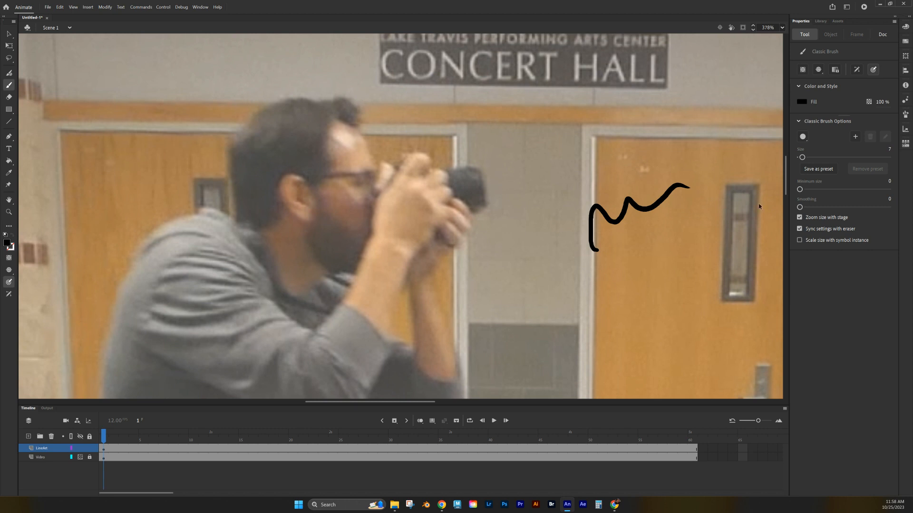
{"action": "key", "text": "ctrl+z"}
{"action": "left_click_drag", "start_coordinate": [799, 207], "coordinate": [888, 207]}
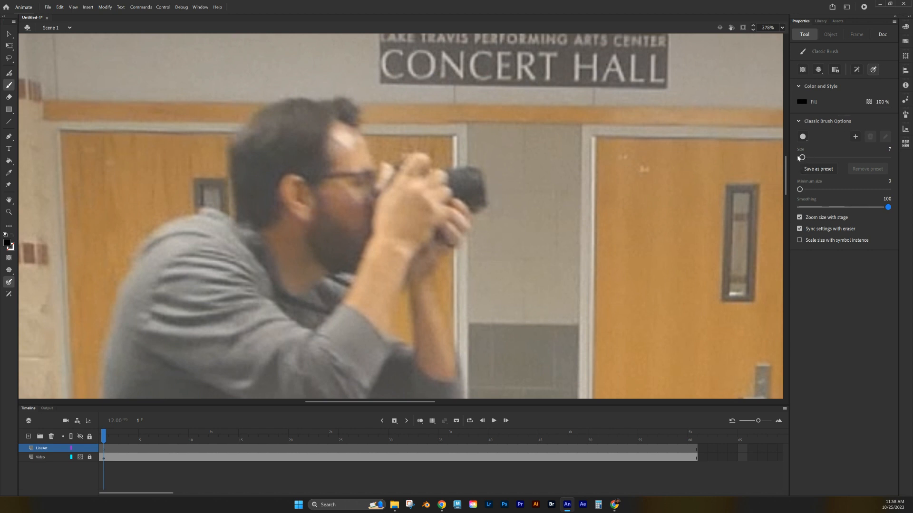
Set the brush size to 5 and trace the back of the man's head and the back edge of his shirt.
{"action": "mouse_move", "coordinate": [802, 158]}
{"action": "left_mouse_down"}
{"action": "mouse_move", "coordinate": [815, 157]}
{"action": "mouse_move", "coordinate": [801, 160]}
{"action": "left_mouse_up"}
{"action": "mouse_move", "coordinate": [330, 101]}
{"action": "left_mouse_down"}
{"action": "mouse_move", "coordinate": [280, 103]}
{"action": "mouse_move", "coordinate": [234, 153]}
{"action": "mouse_move", "coordinate": [233, 216]}
{"action": "left_mouse_up"}
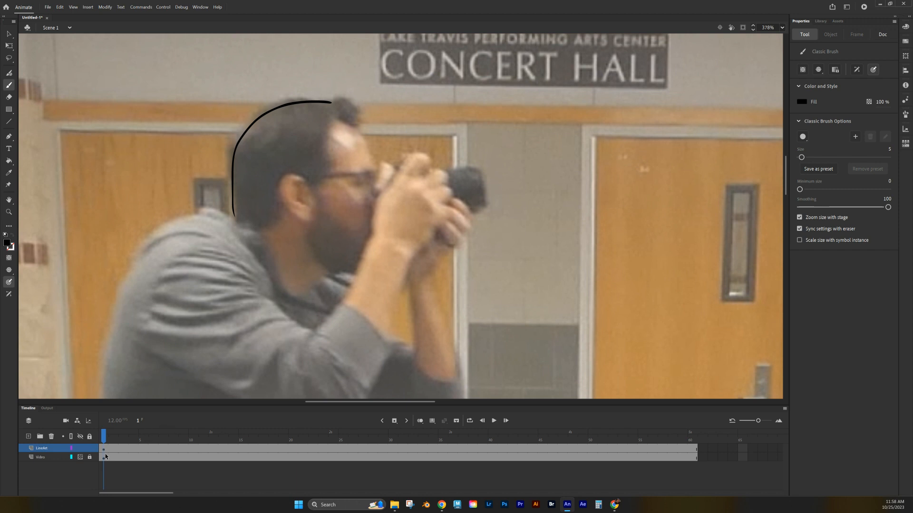
{"action": "mouse_move", "coordinate": [235, 218]}
{"action": "left_mouse_down"}
{"action": "mouse_move", "coordinate": [216, 209]}
{"action": "mouse_move", "coordinate": [174, 228]}
{"action": "mouse_move", "coordinate": [138, 273]}
{"action": "mouse_move", "coordinate": [106, 358]}
{"action": "left_mouse_up"}
{"action": "scroll", "coordinate": [200, 327], "scroll_direction": "down", "scroll_amount": 8}
{"action": "left_click_drag", "start_coordinate": [200, 83], "coordinate": [146, 296]}
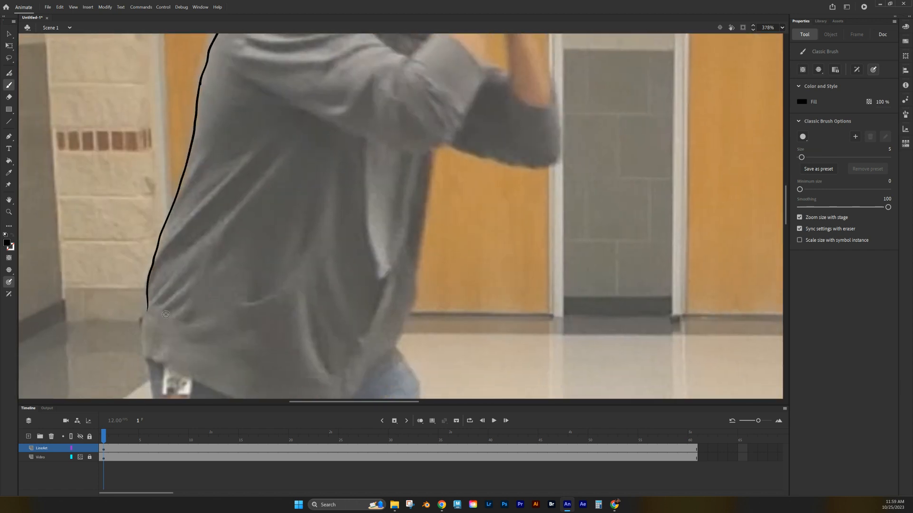
Trace the bottom hem of the shirt and its front edge up to the underside of the near arm.
{"action": "scroll", "coordinate": [209, 279], "scroll_direction": "down", "scroll_amount": 4}
{"action": "mouse_move", "coordinate": [170, 192]}
{"action": "left_mouse_down"}
{"action": "mouse_move", "coordinate": [166, 249]}
{"action": "mouse_move", "coordinate": [308, 292]}
{"action": "mouse_move", "coordinate": [356, 296]}
{"action": "mouse_move", "coordinate": [424, 212]}
{"action": "left_mouse_up"}
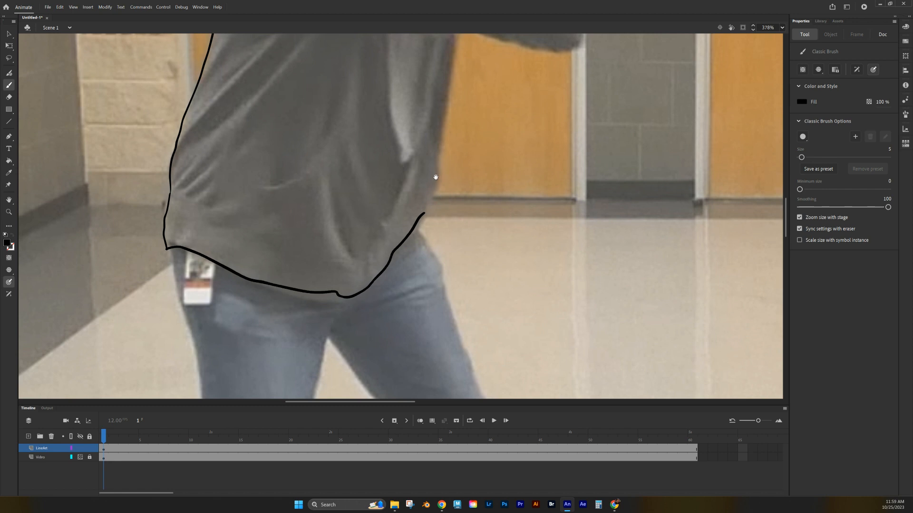
{"action": "left_click_drag", "start_coordinate": [489, 128], "coordinate": [386, 241]}
{"action": "mouse_move", "coordinate": [353, 143]}
{"action": "left_mouse_down"}
{"action": "mouse_move", "coordinate": [334, 290]}
{"action": "mouse_move", "coordinate": [315, 327]}
{"action": "left_mouse_up"}
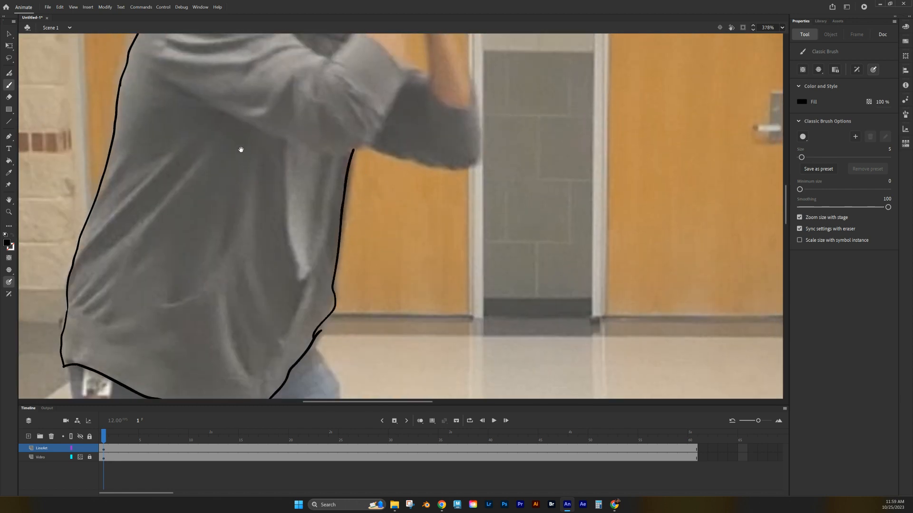
Trace the underside of the near sleeve and its rolled cuff around the elbow.
{"action": "left_click_drag", "start_coordinate": [241, 148], "coordinate": [265, 214]}
{"action": "mouse_move", "coordinate": [176, 130]}
{"action": "left_mouse_down"}
{"action": "mouse_move", "coordinate": [259, 172]}
{"action": "mouse_move", "coordinate": [364, 207]}
{"action": "mouse_move", "coordinate": [398, 192]}
{"action": "mouse_move", "coordinate": [426, 151]}
{"action": "mouse_move", "coordinate": [415, 109]}
{"action": "left_mouse_up"}
{"action": "left_click_drag", "start_coordinate": [384, 91], "coordinate": [344, 134]}
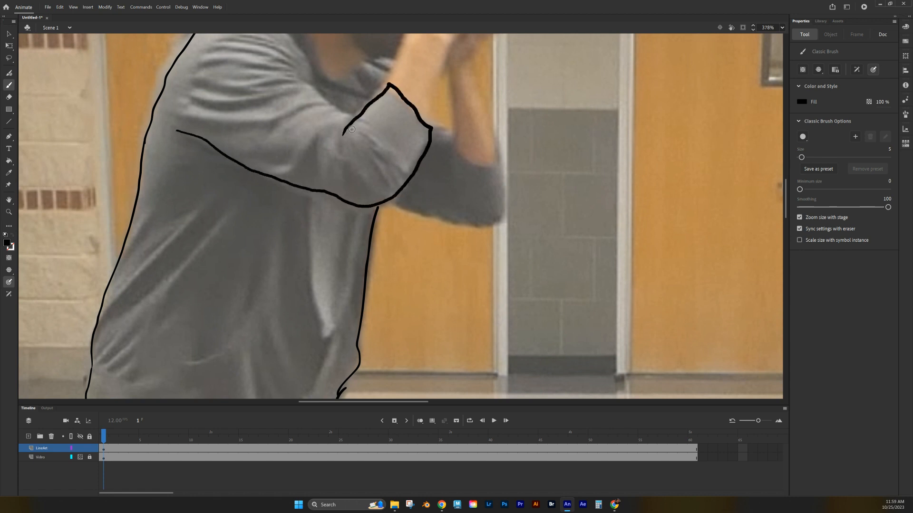
Draw the collar and shoulder fold lines along the top of the near sleeve.
{"action": "left_click_drag", "start_coordinate": [329, 104], "coordinate": [315, 172]}
{"action": "mouse_move", "coordinate": [241, 75]}
{"action": "left_mouse_down"}
{"action": "mouse_move", "coordinate": [295, 135]}
{"action": "mouse_move", "coordinate": [301, 162]}
{"action": "left_mouse_up"}
{"action": "left_click_drag", "start_coordinate": [241, 97], "coordinate": [288, 161]}
{"action": "left_click_drag", "start_coordinate": [235, 125], "coordinate": [336, 188]}
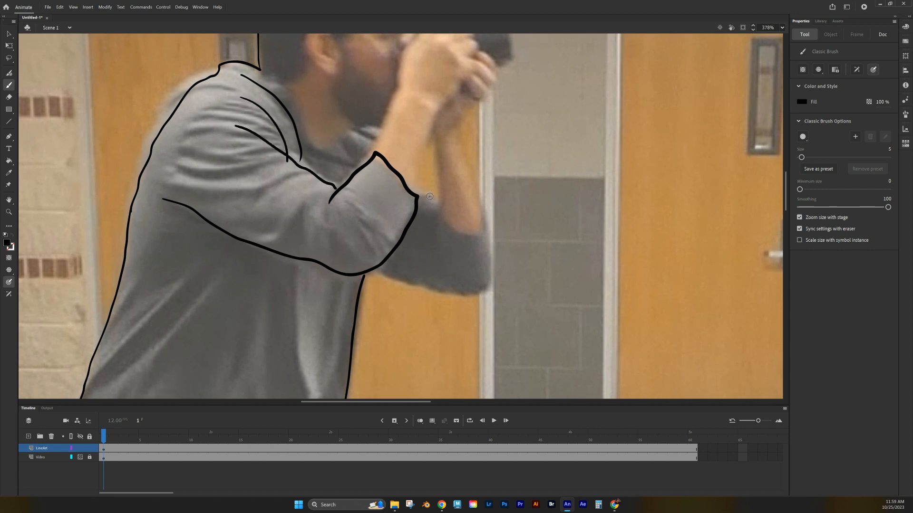
Trace the outline of the far sleeve around the elbow, including its cuff.
{"action": "mouse_move", "coordinate": [417, 196]}
{"action": "left_mouse_down"}
{"action": "mouse_move", "coordinate": [441, 204]}
{"action": "mouse_move", "coordinate": [444, 217]}
{"action": "mouse_move", "coordinate": [485, 226]}
{"action": "mouse_move", "coordinate": [487, 211]}
{"action": "mouse_move", "coordinate": [489, 290]}
{"action": "left_mouse_up"}
{"action": "mouse_move", "coordinate": [378, 274]}
{"action": "left_mouse_down"}
{"action": "mouse_move", "coordinate": [468, 294]}
{"action": "mouse_move", "coordinate": [493, 285]}
{"action": "left_mouse_up"}
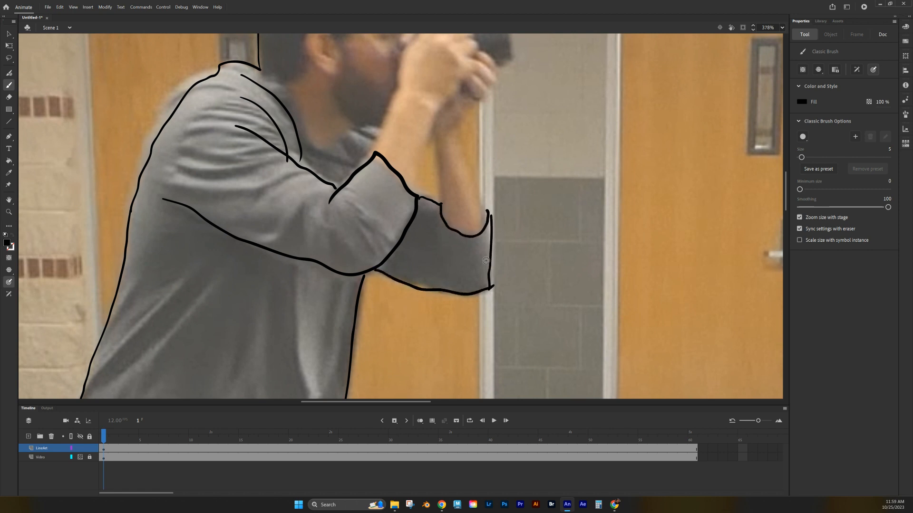
{"action": "mouse_move", "coordinate": [369, 127]}
{"action": "left_mouse_down"}
{"action": "mouse_move", "coordinate": [382, 132]}
{"action": "mouse_move", "coordinate": [394, 242]}
{"action": "left_mouse_up"}
Draw the fold on the shirt's lower body, the lines of its front opening, and a remaining shoulder fold.
{"action": "left_click_drag", "start_coordinate": [373, 383], "coordinate": [404, 137]}
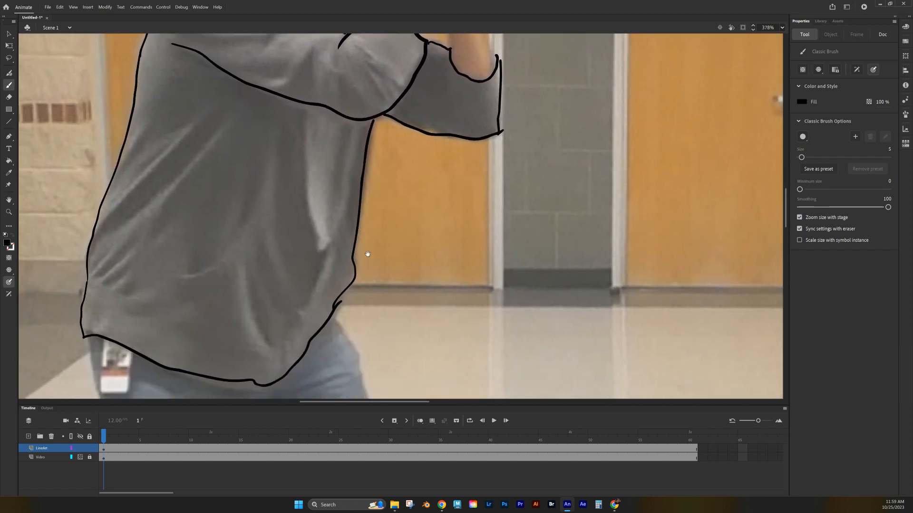
{"action": "left_click_drag", "start_coordinate": [340, 312], "coordinate": [367, 254]}
{"action": "mouse_move", "coordinate": [201, 222]}
{"action": "left_mouse_down"}
{"action": "mouse_move", "coordinate": [234, 207]}
{"action": "mouse_move", "coordinate": [267, 165]}
{"action": "left_mouse_up"}
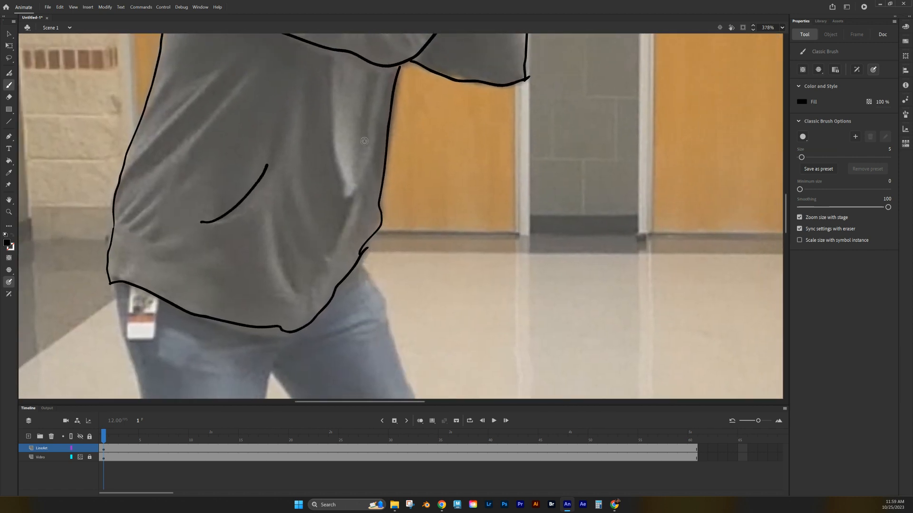
{"action": "left_click_drag", "start_coordinate": [332, 54], "coordinate": [347, 211]}
{"action": "left_click_drag", "start_coordinate": [310, 315], "coordinate": [335, 237]}
{"action": "mouse_move", "coordinate": [309, 318]}
{"action": "left_mouse_down"}
{"action": "mouse_move", "coordinate": [371, 150]}
{"action": "mouse_move", "coordinate": [386, 62]}
{"action": "left_mouse_up"}
{"action": "mouse_move", "coordinate": [456, 76]}
{"action": "left_mouse_down"}
{"action": "mouse_move", "coordinate": [424, 128]}
{"action": "mouse_move", "coordinate": [431, 123]}
{"action": "mouse_move", "coordinate": [424, 198]}
{"action": "left_mouse_up"}
{"action": "key", "text": "ctrl+minus"}
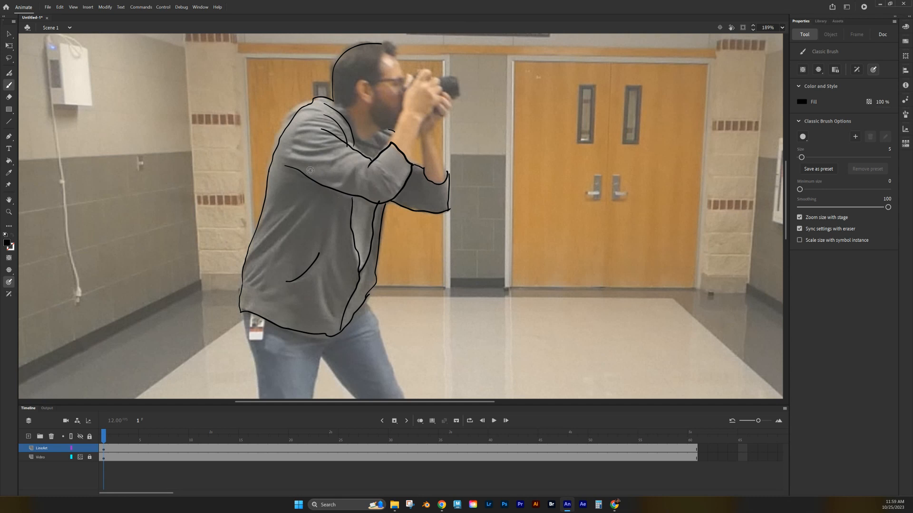
{"action": "mouse_move", "coordinate": [351, 114]}
{"action": "left_mouse_down"}
{"action": "mouse_move", "coordinate": [358, 140]}
{"action": "mouse_move", "coordinate": [377, 150]}
{"action": "left_mouse_up"}
Step back and forth through the first five frames to compare the man's movement with the traced lines.
{"action": "left_click", "coordinate": [143, 449]}
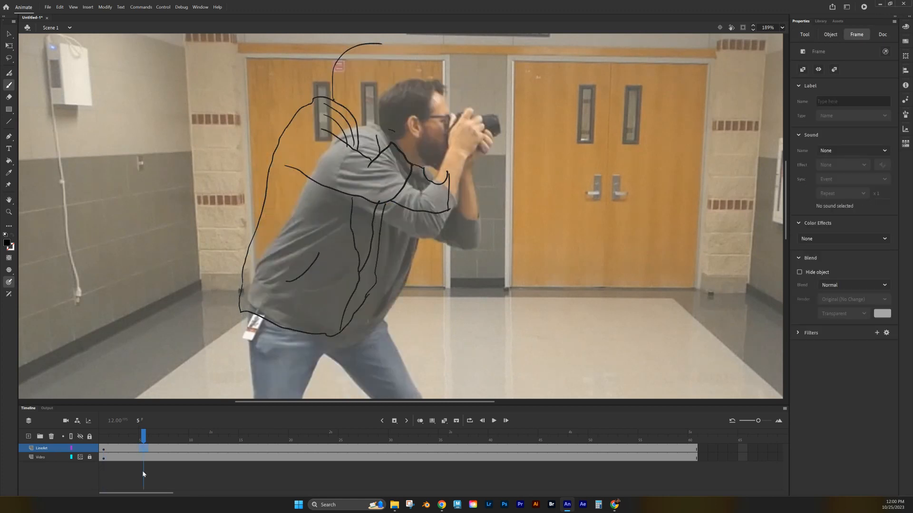
{"action": "left_click", "coordinate": [144, 434]}
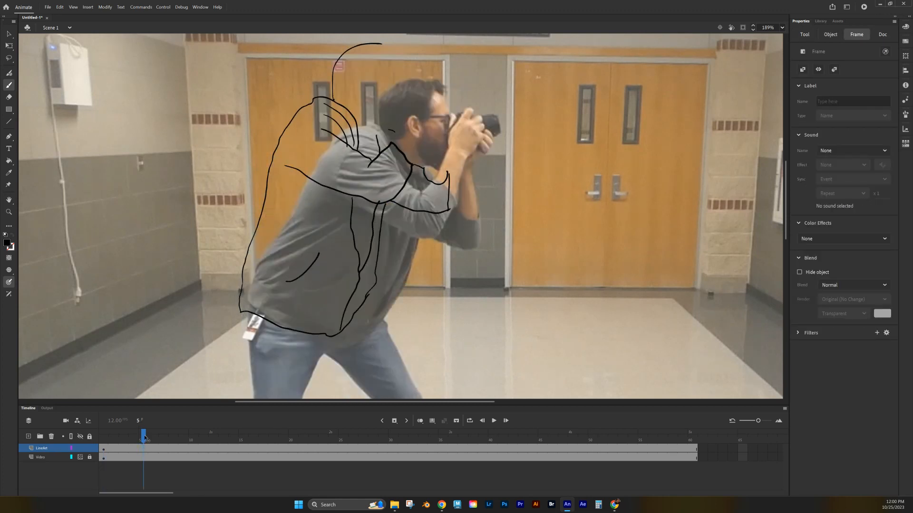
{"action": "key", "text": "comma"}
{"action": "key", "text": "comma"}
{"action": "key", "text": "comma"}
{"action": "key", "text": "comma"}
{"action": "key", "text": "period"}
{"action": "key", "text": "period"}
{"action": "key", "text": "comma"}
{"action": "key", "text": "comma"}
{"action": "key", "text": "period"}
{"action": "key", "text": "period"}
{"action": "key", "text": "comma"}
{"action": "key", "text": "comma"}
{"action": "key", "text": "period"}
{"action": "key", "text": "comma"}
{"action": "key", "text": "period"}
{"action": "key", "text": "comma"}
{"action": "key", "text": "period"}
{"action": "key", "text": "period"}
{"action": "key", "text": "comma"}
Try a regular keyframe that repeats the drawing at frame 2 of the line art layer.
{"action": "left_click", "coordinate": [114, 448]}
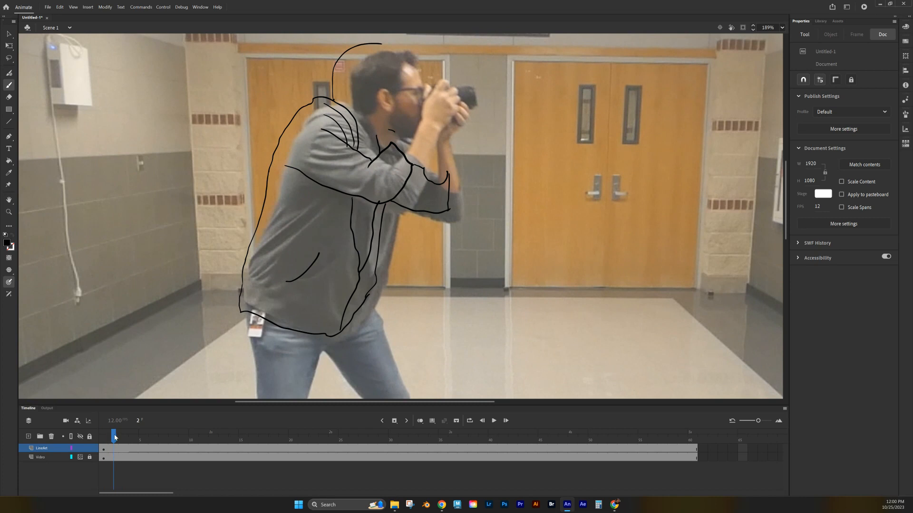
{"action": "key", "text": "comma"}
{"action": "key", "text": "period"}
{"action": "left_click", "coordinate": [394, 421]}
{"action": "left_click", "coordinate": [395, 421]}
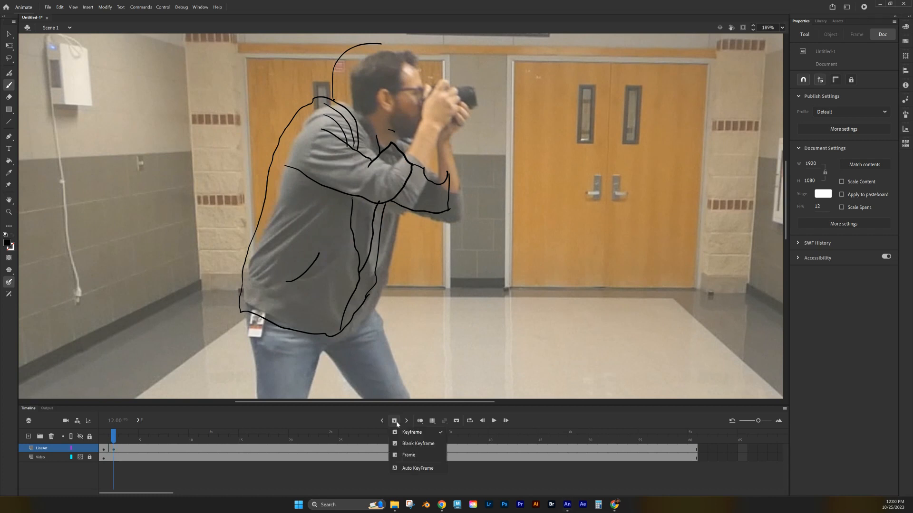
{"action": "left_click", "coordinate": [410, 433]}
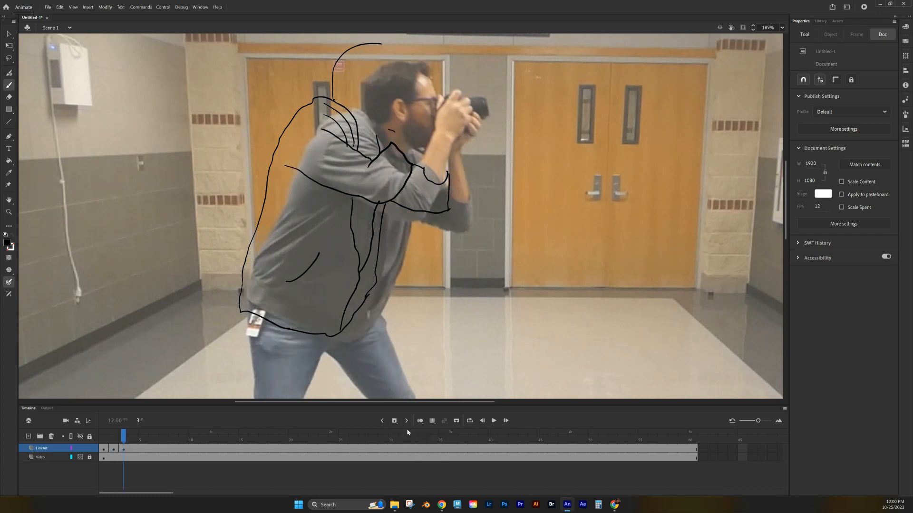
{"action": "key", "text": "ctrl+z"}
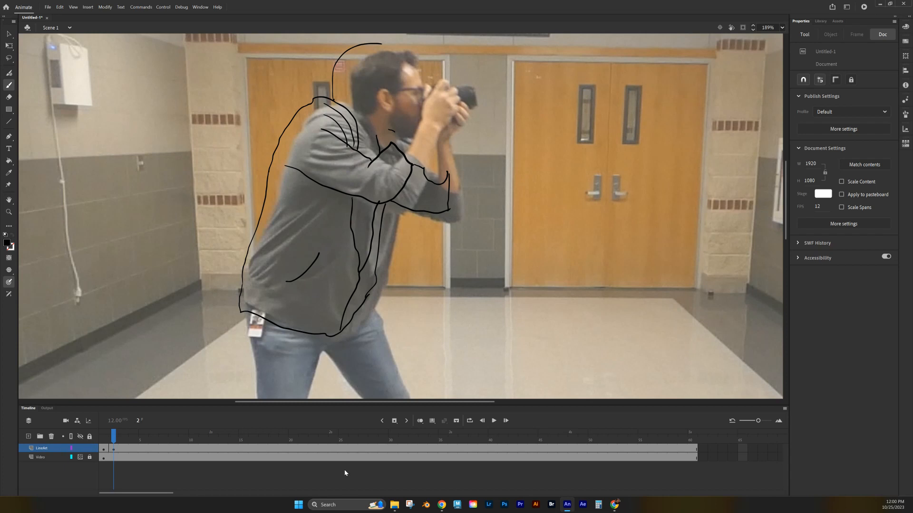
Try out a blank keyframe right after the first drawing on the line art layer.
{"action": "left_click", "coordinate": [394, 423]}
{"action": "left_click", "coordinate": [397, 423]}
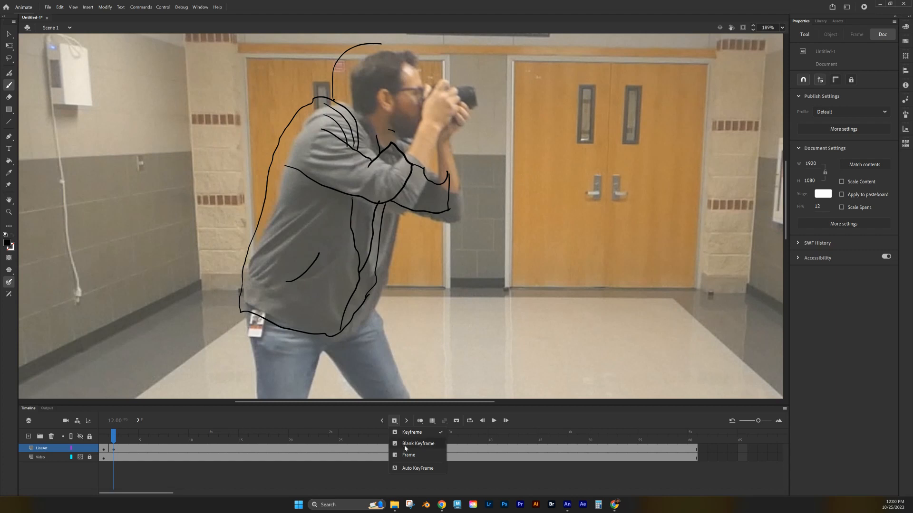
{"action": "left_click", "coordinate": [404, 446]}
{"action": "key", "text": "ctrl+z"}
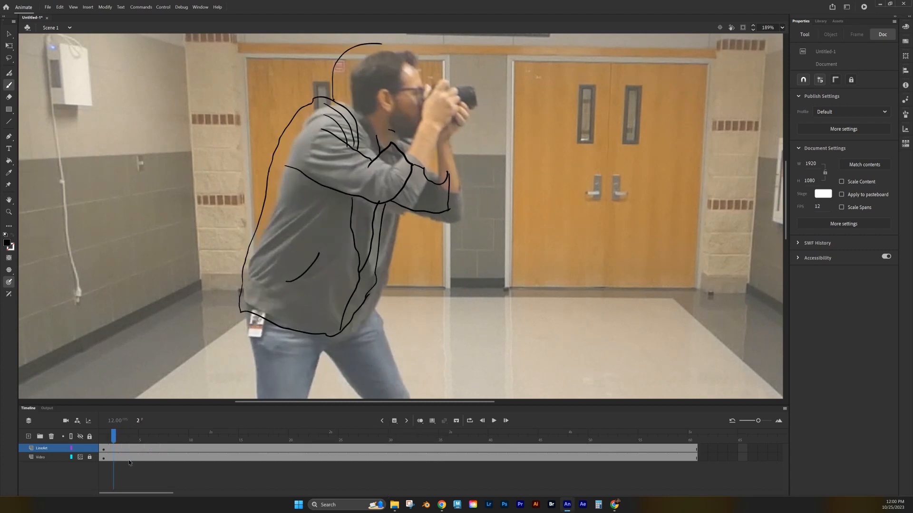
{"action": "left_click", "coordinate": [108, 449]}
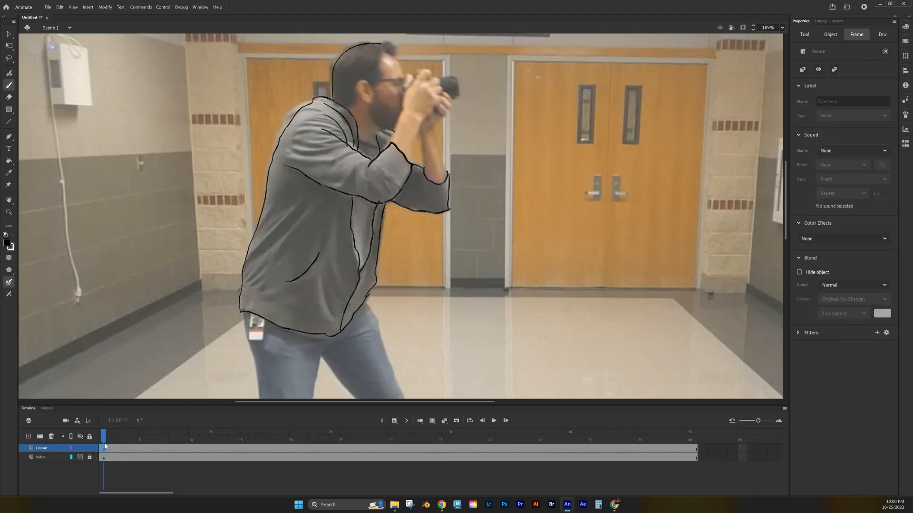
{"action": "left_click", "coordinate": [395, 421]}
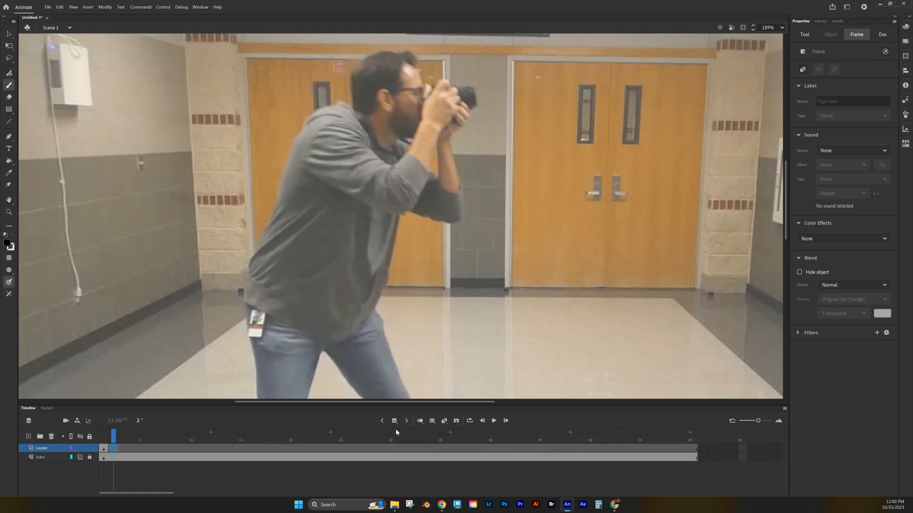
{"action": "left_click", "coordinate": [354, 110]}
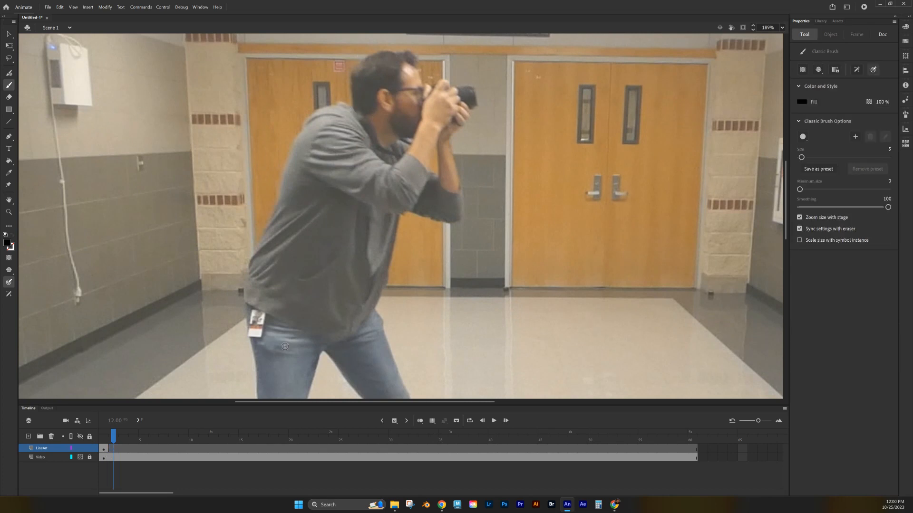
{"action": "left_click", "coordinate": [105, 437]}
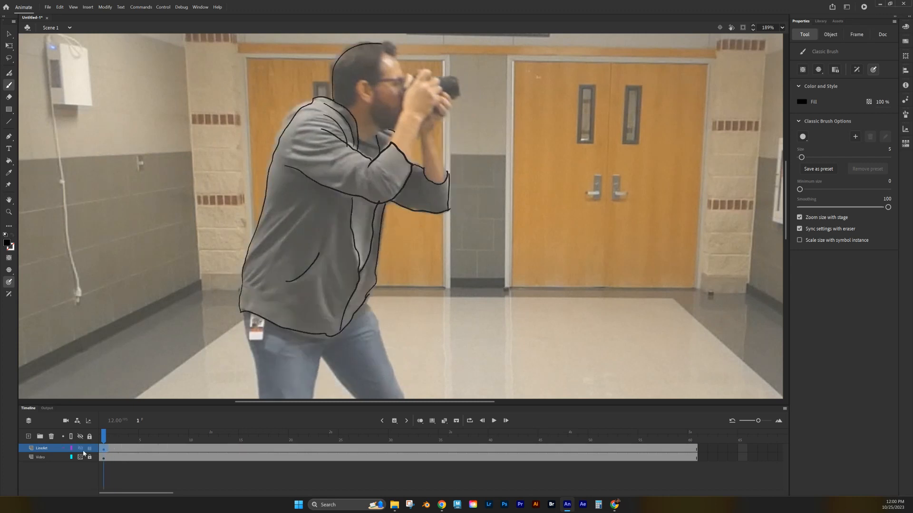
Insert a blank keyframe at frame 2 of the line art layer and compare it with frame 1.
{"action": "right_click", "coordinate": [100, 450]}
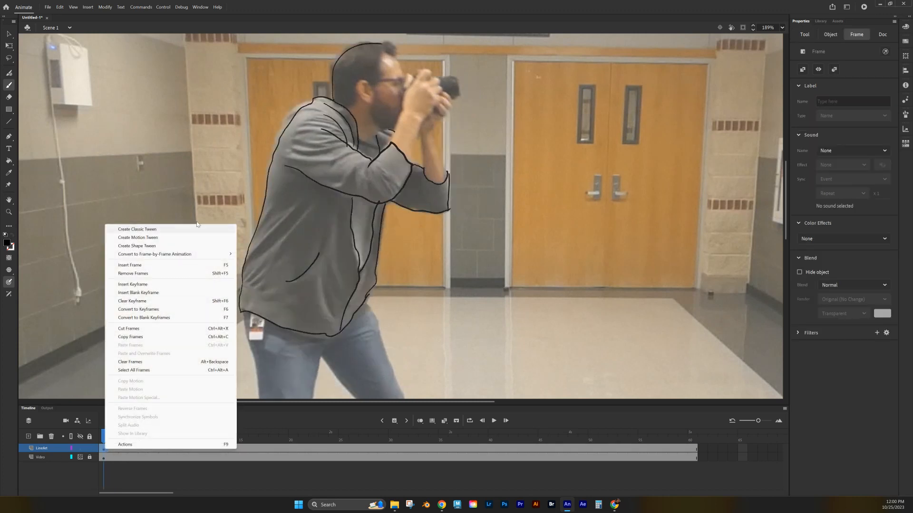
{"action": "left_click", "coordinate": [148, 293]}
{"action": "key", "text": "comma"}
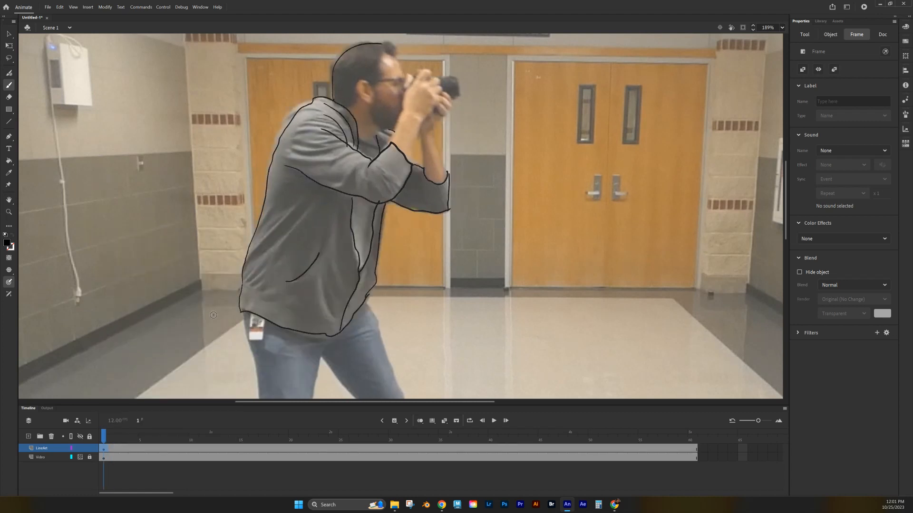
{"action": "key", "text": "period"}
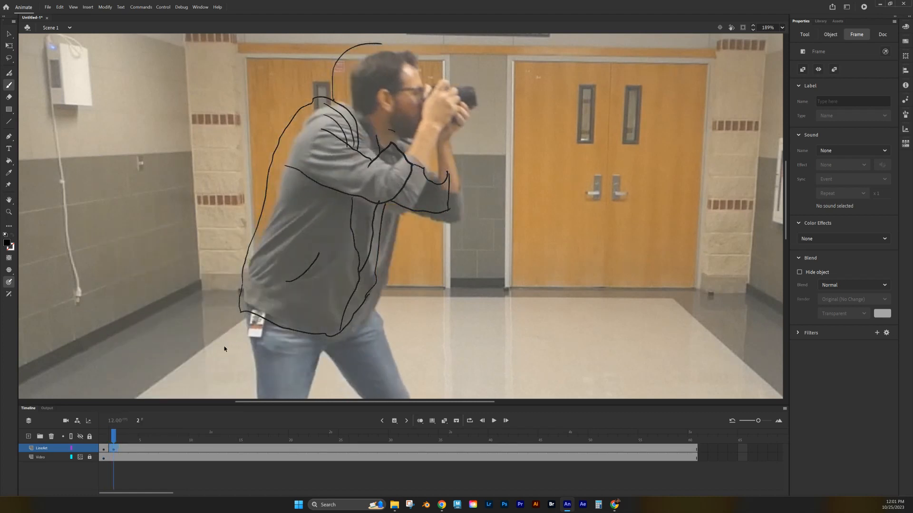
{"action": "key", "text": "comma"}
{"action": "key", "text": "period"}
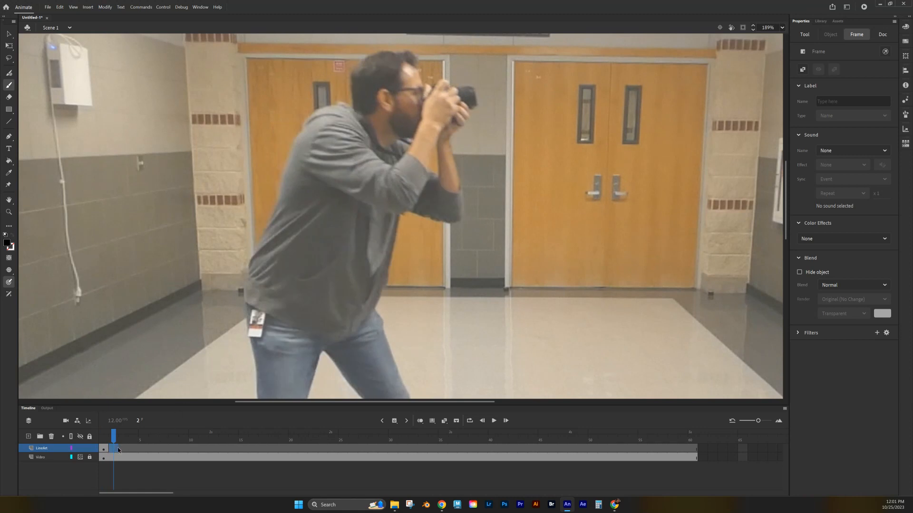
{"action": "key", "text": "comma"}
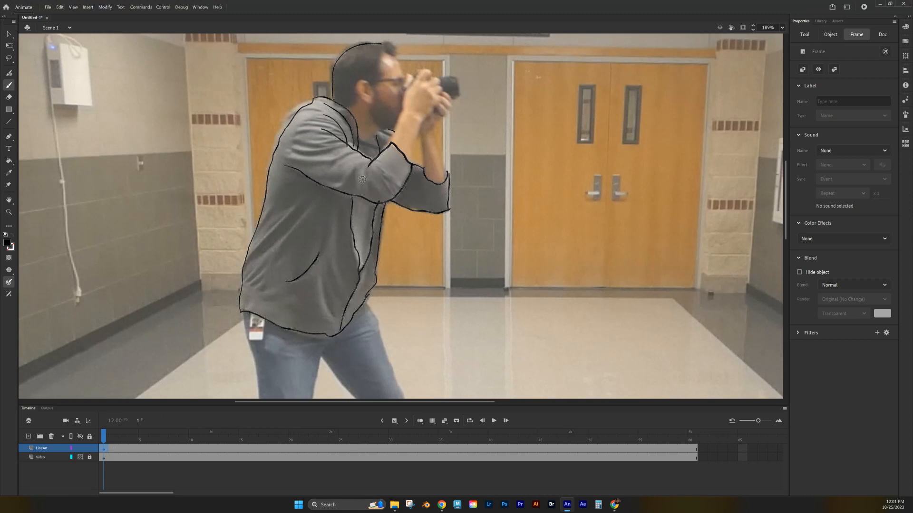
{"action": "key", "text": "period"}
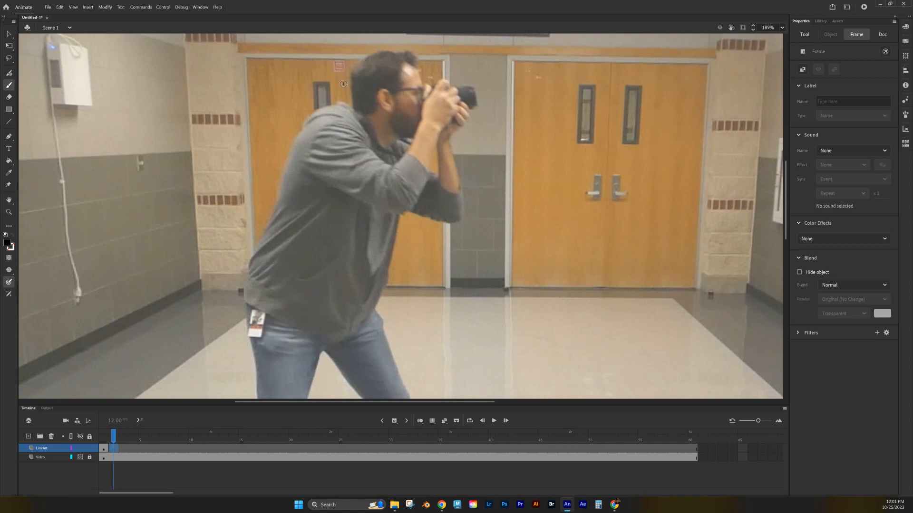
On frame 2, trace the man's back outline, the collar, and the near sleeve's upper edge and cuff.
{"action": "mouse_move", "coordinate": [353, 113]}
{"action": "left_mouse_down"}
{"action": "mouse_move", "coordinate": [335, 103]}
{"action": "mouse_move", "coordinate": [309, 117]}
{"action": "mouse_move", "coordinate": [244, 302]}
{"action": "left_mouse_up"}
{"action": "left_click_drag", "start_coordinate": [352, 111], "coordinate": [377, 152]}
{"action": "mouse_move", "coordinate": [339, 127]}
{"action": "left_mouse_down"}
{"action": "mouse_move", "coordinate": [356, 128]}
{"action": "mouse_move", "coordinate": [393, 171]}
{"action": "mouse_move", "coordinate": [403, 160]}
{"action": "mouse_move", "coordinate": [421, 167]}
{"action": "mouse_move", "coordinate": [411, 209]}
{"action": "left_mouse_up"}
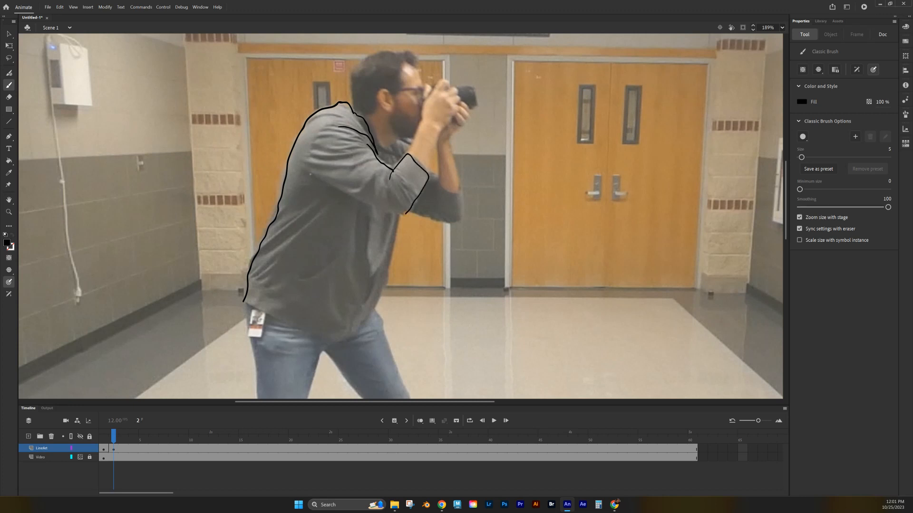
Trace the near sleeve's underside and the shirt's hem and front edge, adding the fold and opening line inside.
{"action": "mouse_move", "coordinate": [311, 175]}
{"action": "left_mouse_down"}
{"action": "mouse_move", "coordinate": [401, 215]}
{"action": "mouse_move", "coordinate": [412, 208]}
{"action": "mouse_move", "coordinate": [378, 293]}
{"action": "mouse_move", "coordinate": [349, 341]}
{"action": "mouse_move", "coordinate": [244, 296]}
{"action": "left_mouse_up"}
{"action": "left_click_drag", "start_coordinate": [296, 281], "coordinate": [348, 256]}
{"action": "left_click_drag", "start_coordinate": [360, 201], "coordinate": [362, 302]}
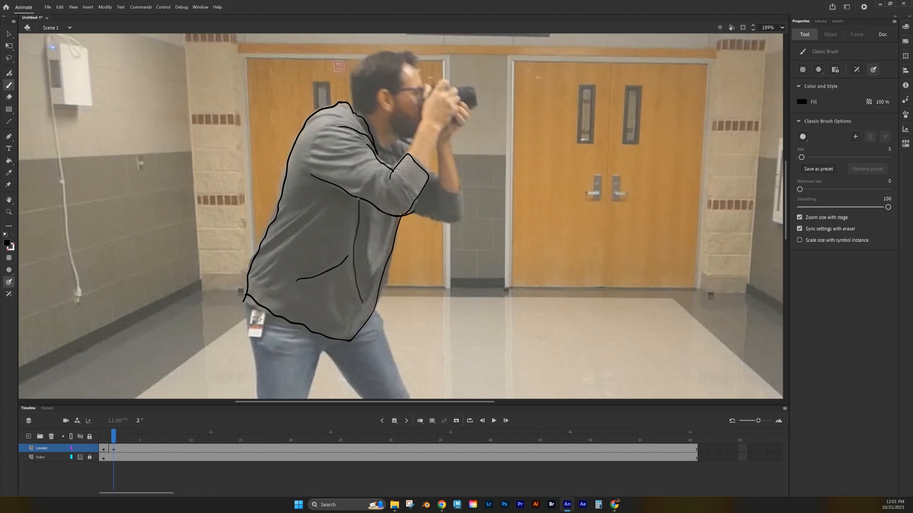
Complete the lower front opening of the shirt and trace the far sleeve and the far side of the collar.
{"action": "left_click_drag", "start_coordinate": [349, 340], "coordinate": [391, 248]}
{"action": "mouse_move", "coordinate": [460, 195]}
{"action": "left_mouse_down"}
{"action": "mouse_move", "coordinate": [460, 220]}
{"action": "mouse_move", "coordinate": [408, 211]}
{"action": "left_mouse_up"}
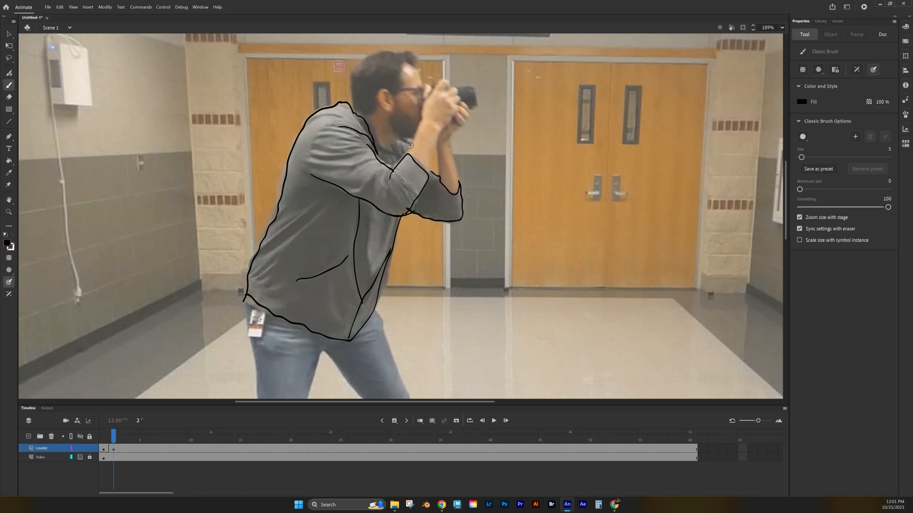
{"action": "mouse_move", "coordinate": [402, 140]}
{"action": "left_mouse_down"}
{"action": "mouse_move", "coordinate": [410, 149]}
{"action": "mouse_move", "coordinate": [395, 164]}
{"action": "mouse_move", "coordinate": [403, 138]}
{"action": "left_mouse_up"}
Hide the video layer, flip between frames 1 and 2 to check the line animation, and show the video again.
{"action": "mouse_move", "coordinate": [114, 434]}
{"action": "left_mouse_down"}
{"action": "mouse_move", "coordinate": [104, 433]}
{"action": "mouse_move", "coordinate": [116, 435]}
{"action": "left_mouse_up"}
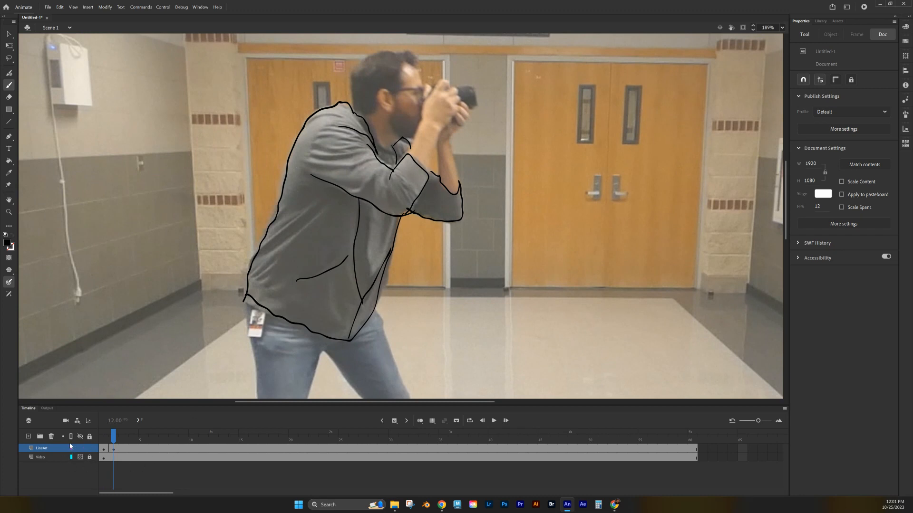
{"action": "left_click", "coordinate": [80, 457]}
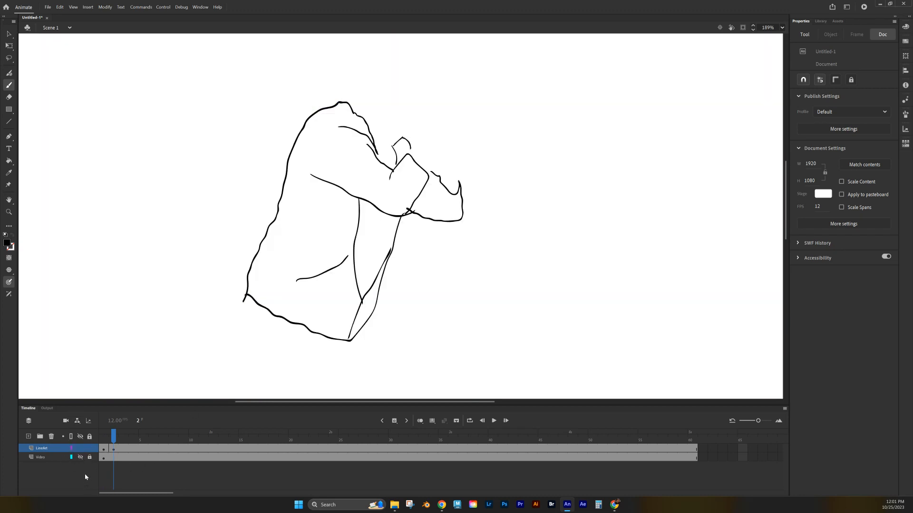
{"action": "key", "text": "comma"}
{"action": "key", "text": "period"}
{"action": "key", "text": "comma"}
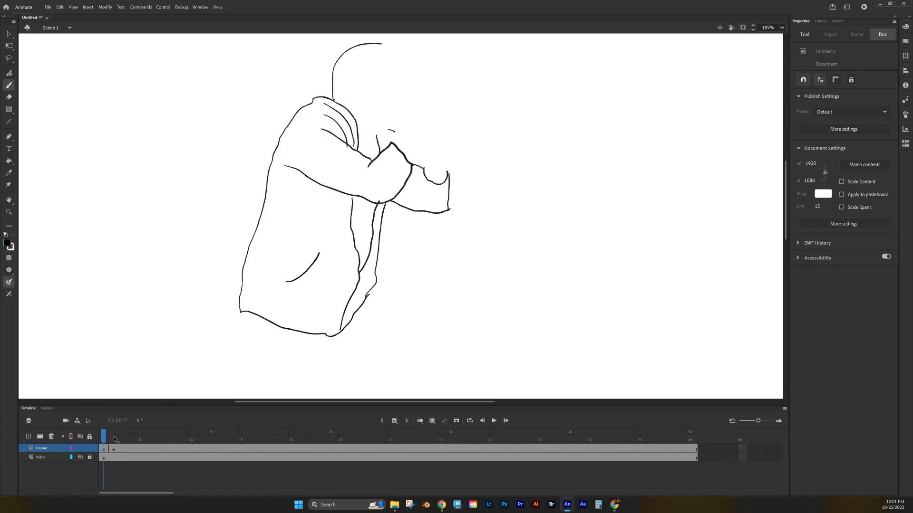
{"action": "key", "text": "period"}
{"action": "key", "text": "comma"}
{"action": "key", "text": "period"}
{"action": "key", "text": "period"}
{"action": "key", "text": "comma"}
{"action": "key", "text": "comma"}
{"action": "key", "text": "period"}
{"action": "key", "text": "comma"}
{"action": "key", "text": "period"}
{"action": "key", "text": "comma"}
{"action": "left_click", "coordinate": [80, 457]}
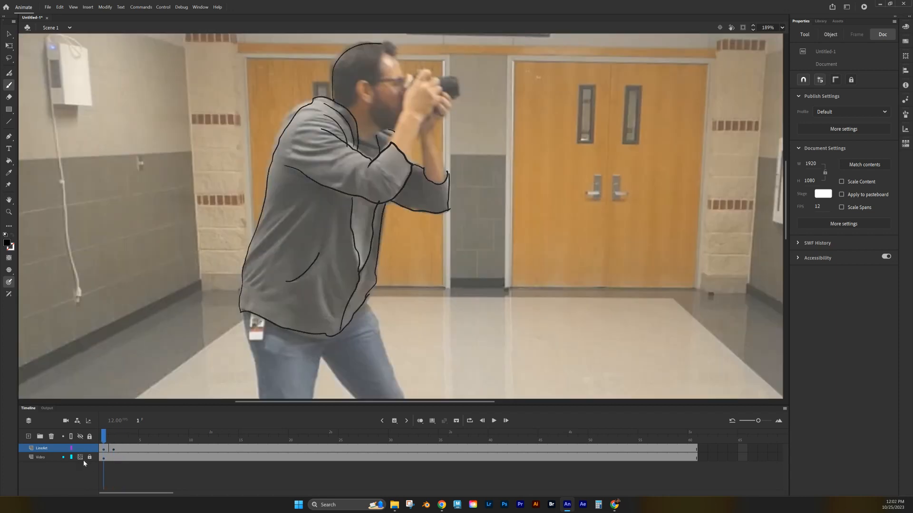